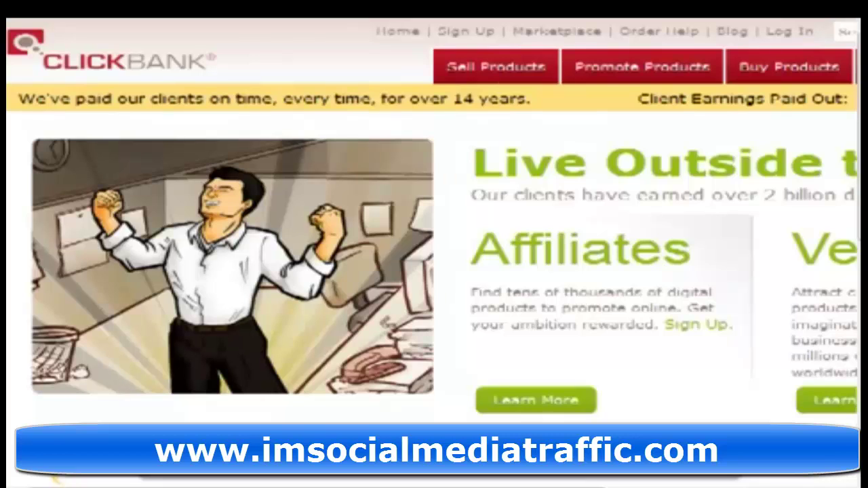
Step: Run an advanced search of the ClickBank marketplace for products to promote with gravity higher than 100
left_click(574, 43)
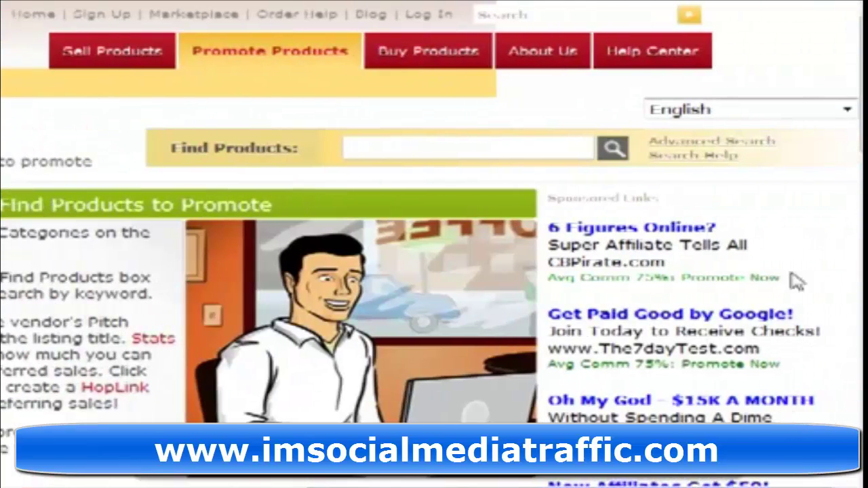
left_click(718, 146)
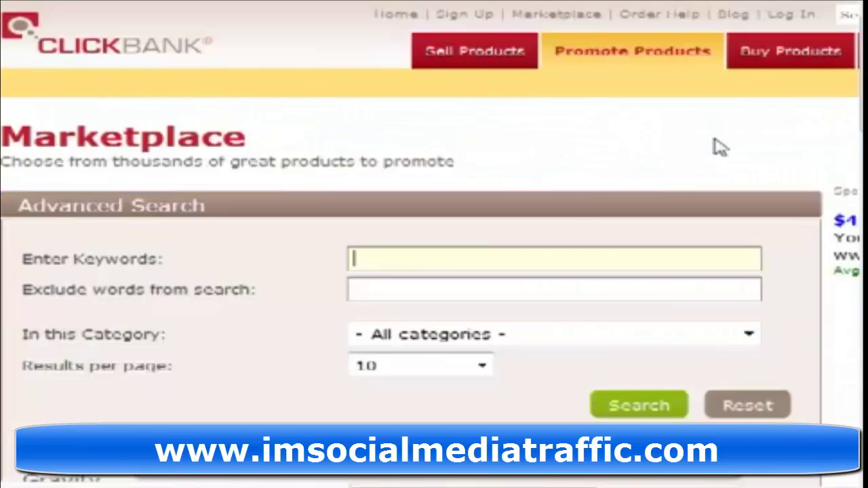
scroll(155, 355, "down", 3)
left_click(33, 295)
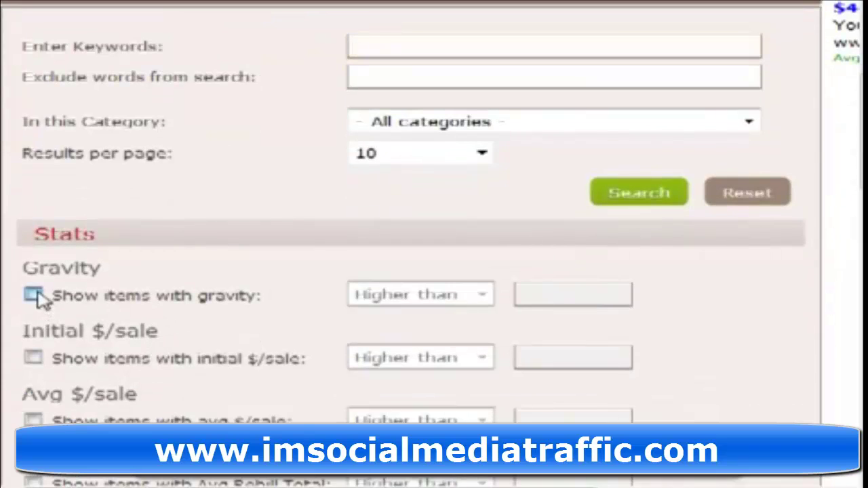
left_click(563, 294)
type("100")
left_click(574, 321)
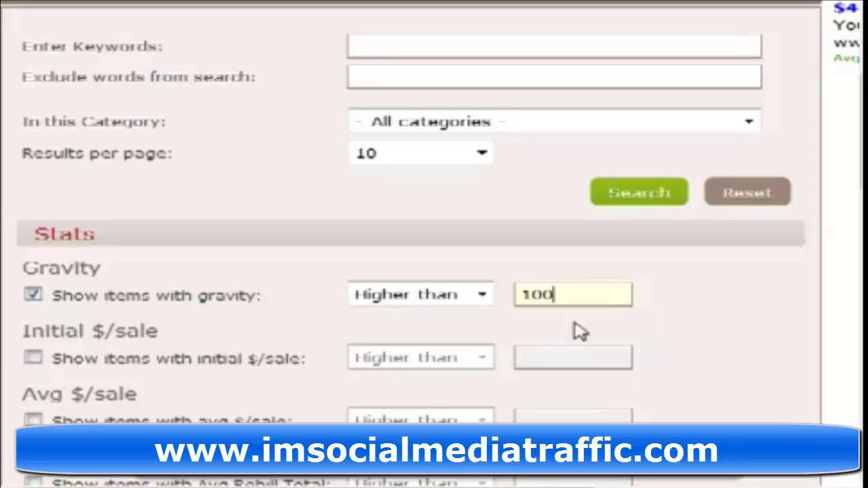
scroll(764, 341, "down", 6)
scroll(769, 350, "down", 5)
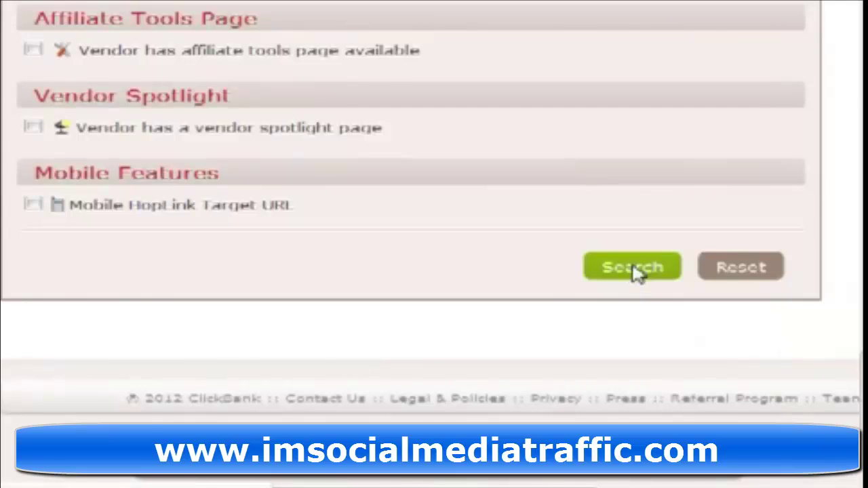
left_click(638, 273)
scroll(638, 273, "down", 5)
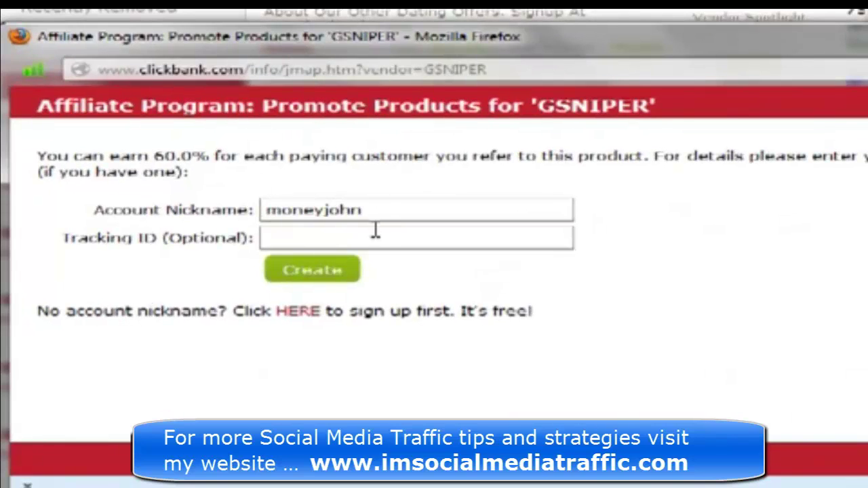
Step: Create the affiliate HopLink for the GSNIPER product with the account nickname already filled in and no tracking ID
left_click_drag(369, 212, 181, 206)
left_click(167, 205)
left_click(335, 278)
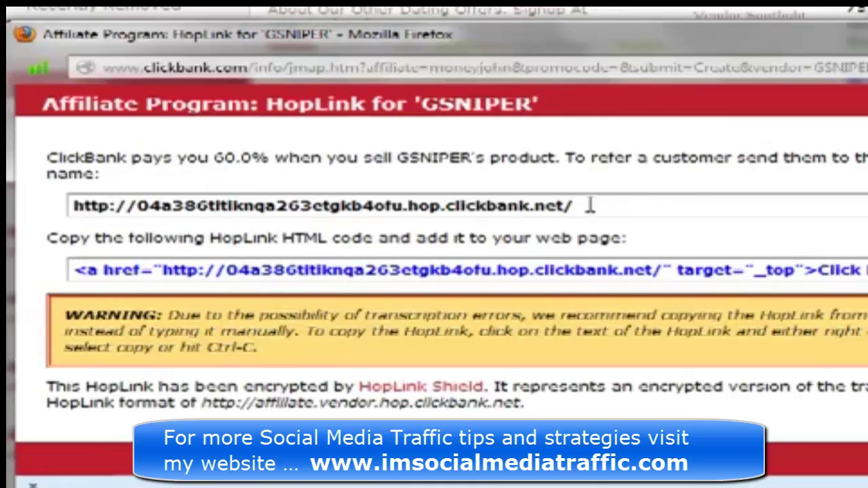
Step: Copy the encrypted HopLink URL for GSNIPER and close the HopLink window
left_click_drag(582, 203, 51, 214)
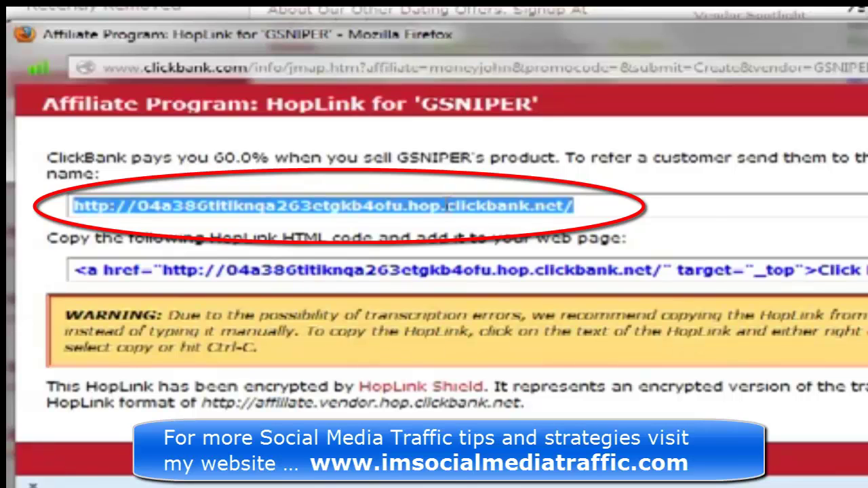
right_click(448, 204)
left_click(498, 273)
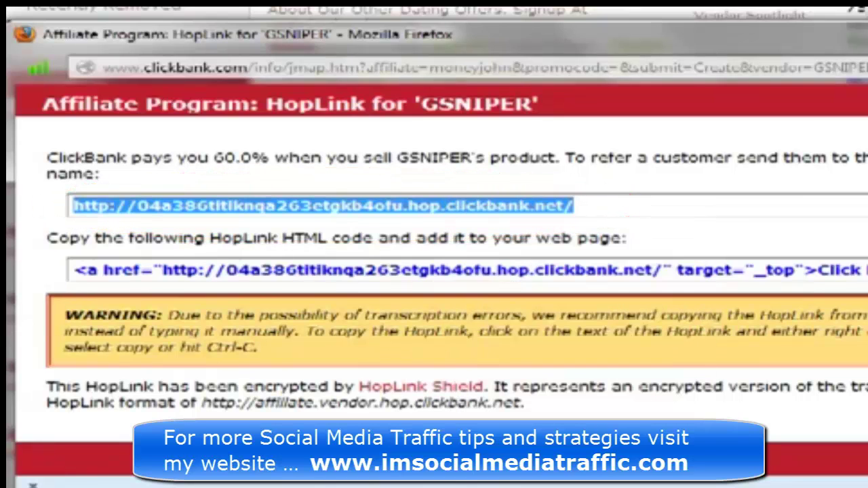
key("ctrl+w")
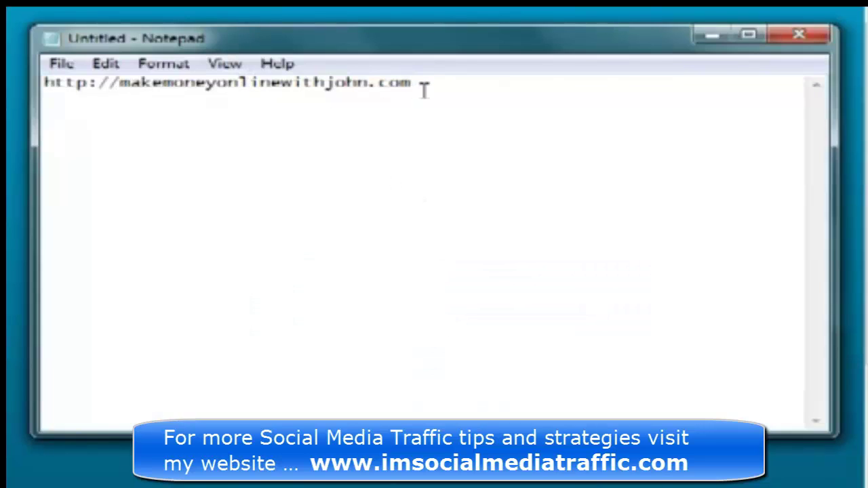
Step: In Notepad, append /cpanel to the website's domain address and minimize the note
left_click_drag(426, 87, 44, 84)
left_click(439, 84)
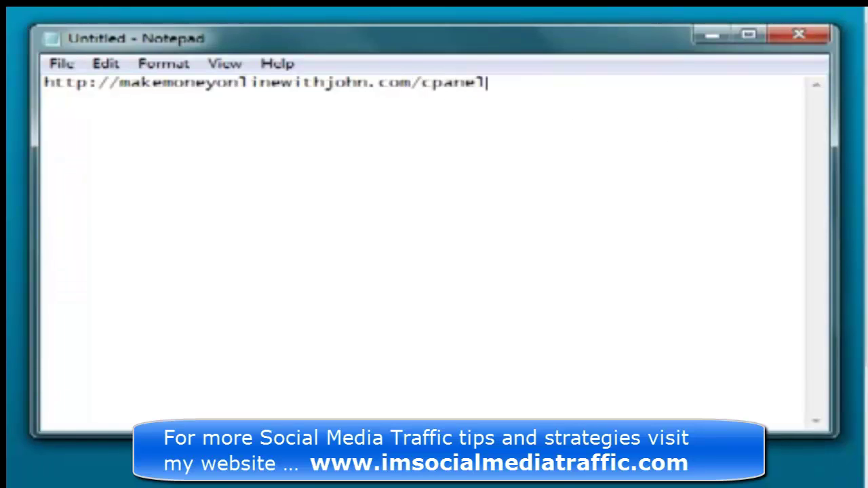
left_click(710, 40)
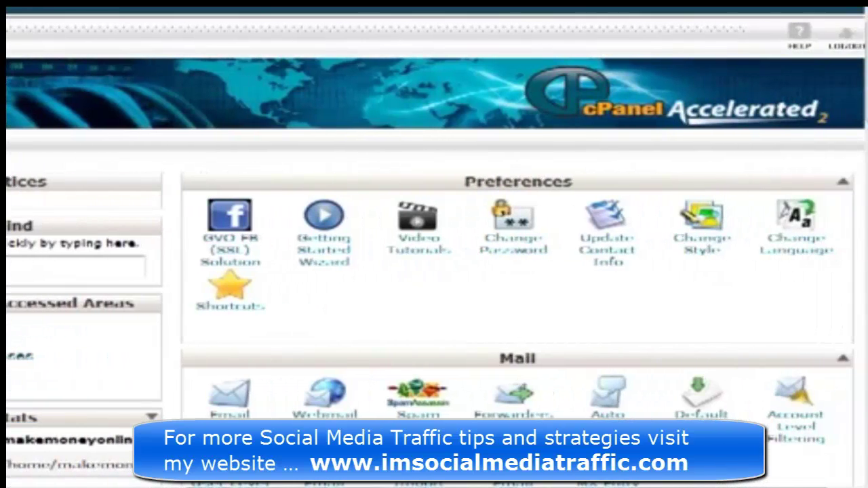
Step: Open the Redirects tool from the Domains section of the website's cPanel
left_click_drag(867, 112, 867, 330)
scroll(517, 244, "down", 3)
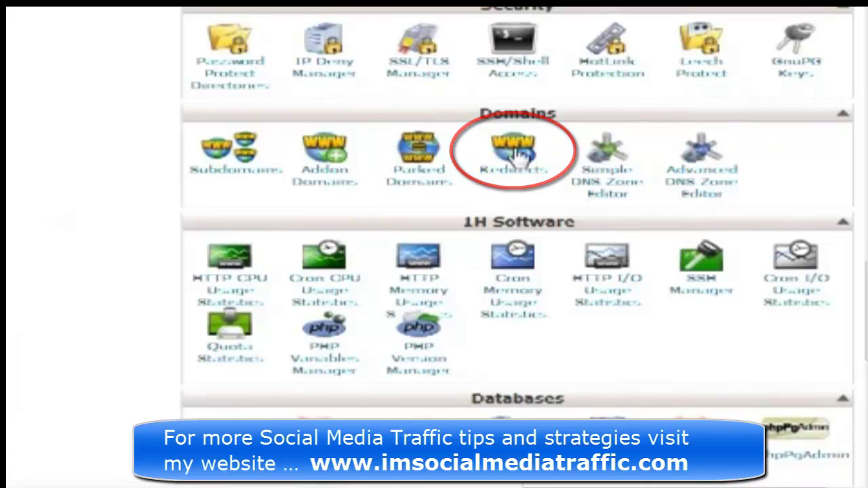
left_click(520, 171)
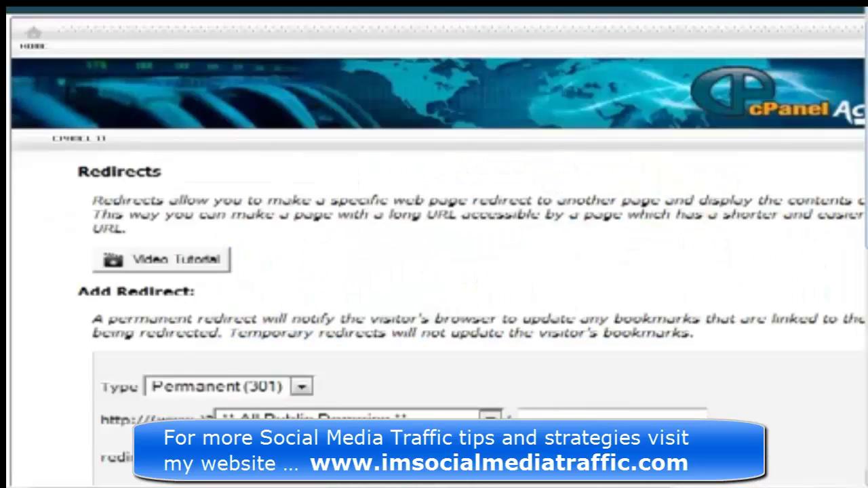
Step: Set the new redirect's type to Permanent (301) and its domain to makemoneyonlinewithjohn.com
scroll(434, 271, "down", 3)
left_click(302, 196)
left_click(260, 214)
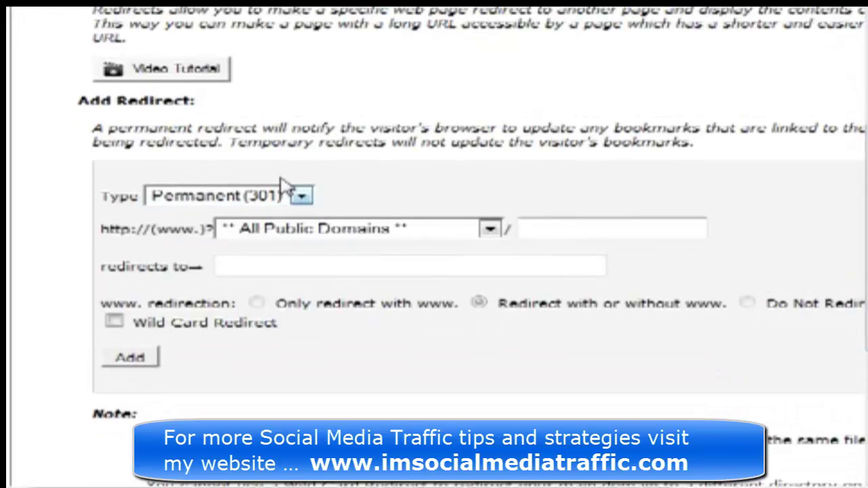
left_click(490, 230)
left_click(326, 266)
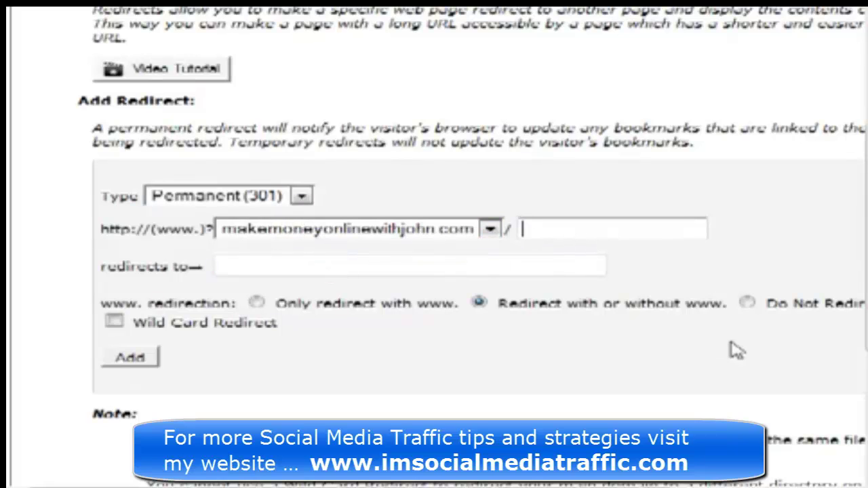
Step: Enter gsniper as the path after the domain for the new redirect
type("gs")
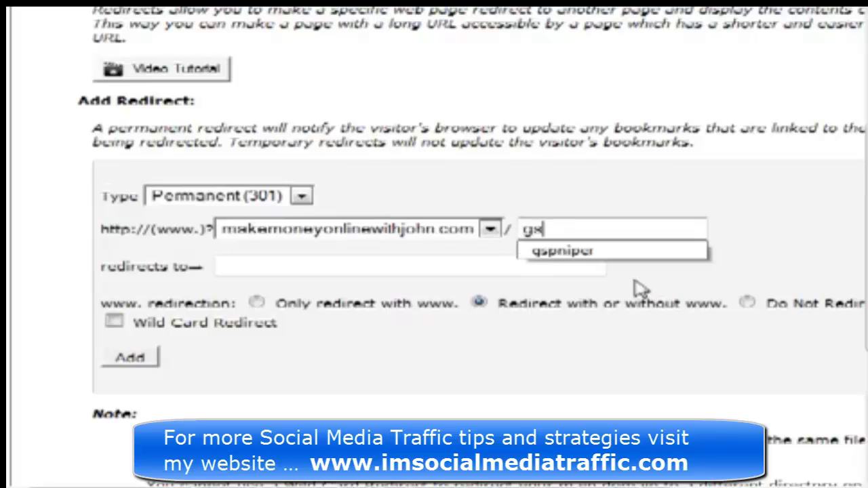
left_click(587, 252)
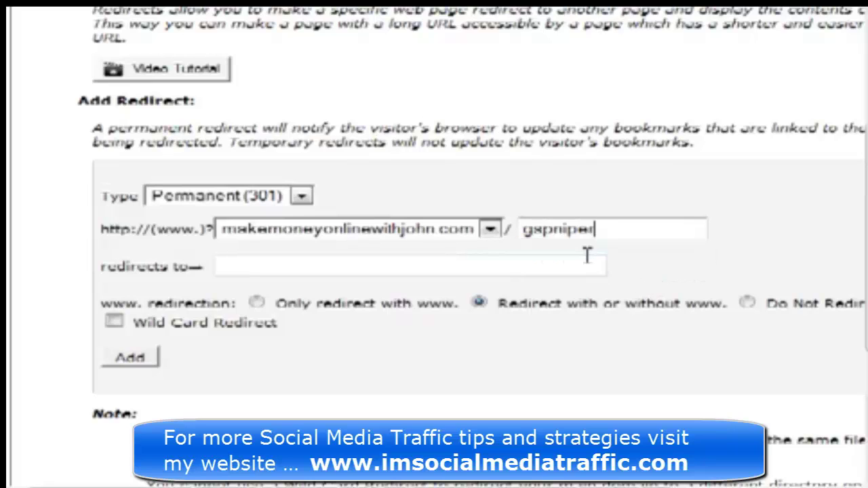
left_click(608, 229)
left_click_drag(608, 229, 511, 229)
left_click(605, 229)
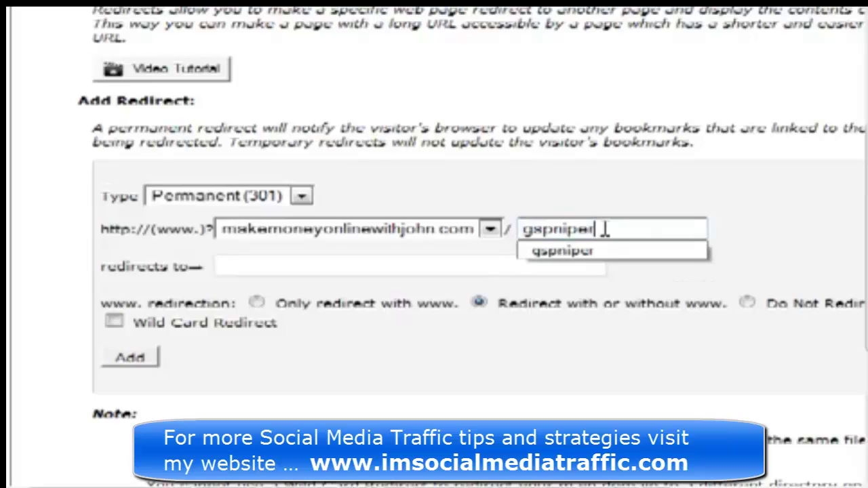
left_click(608, 202)
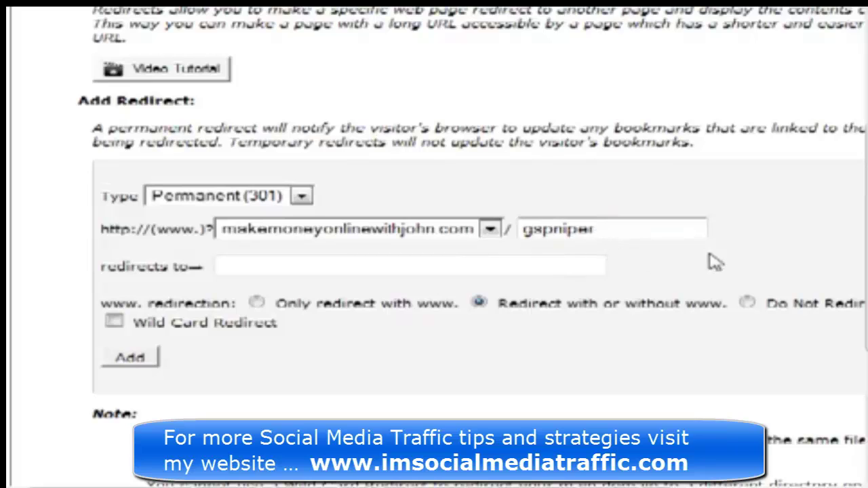
left_click(544, 229)
key("Delete")
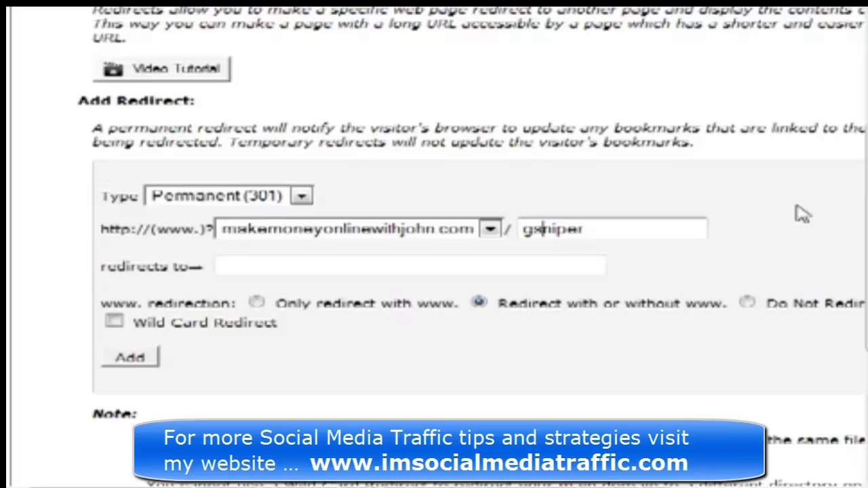
left_click(637, 235)
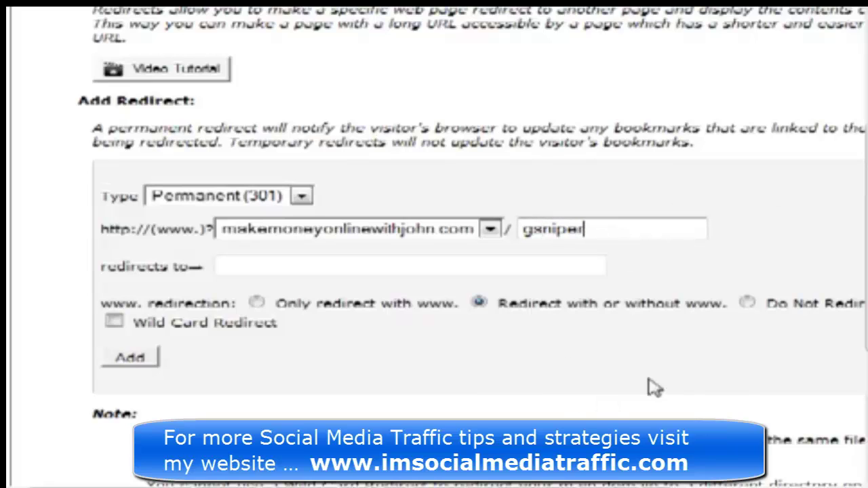
Step: Paste the copied HopLink as the redirect's destination and add the redirect
left_click_drag(867, 238, 867, 262)
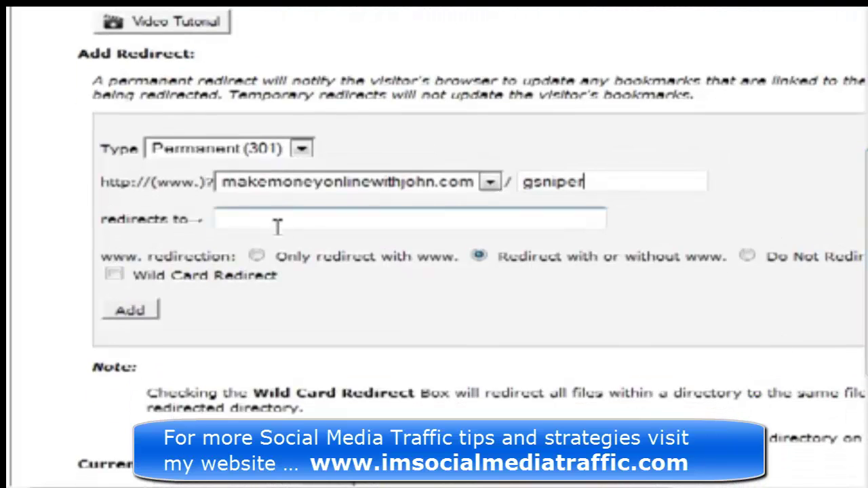
right_click(245, 221)
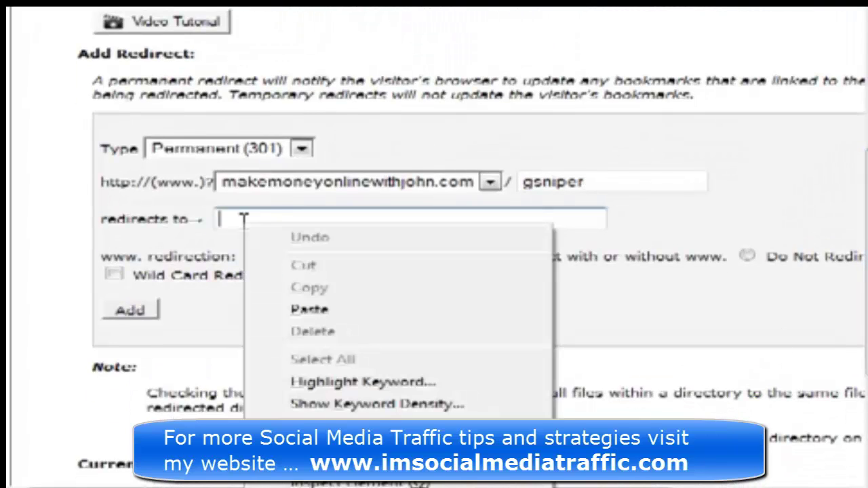
left_click(321, 316)
left_click_drag(391, 218, 148, 225)
left_click(321, 215)
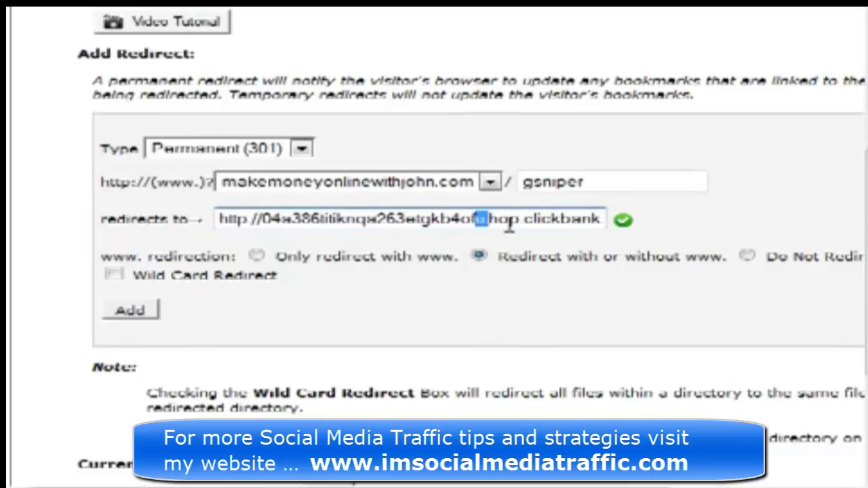
left_click_drag(475, 221, 542, 224)
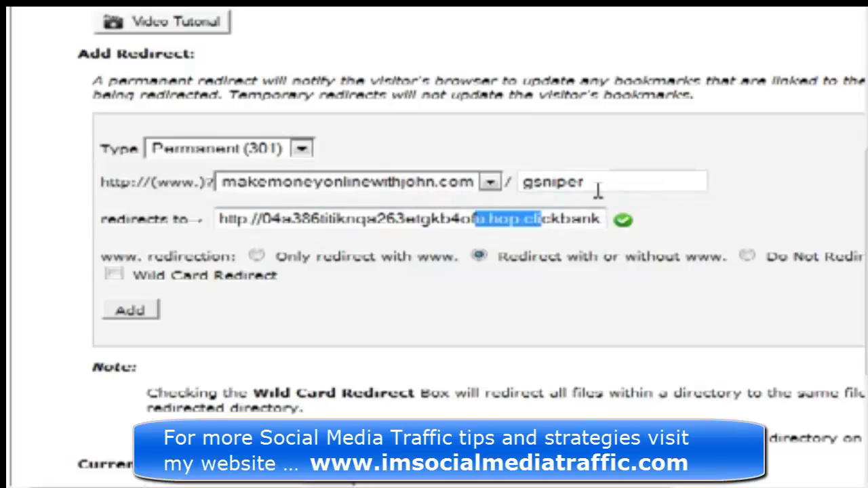
left_click_drag(599, 190, 513, 189)
left_click(476, 221)
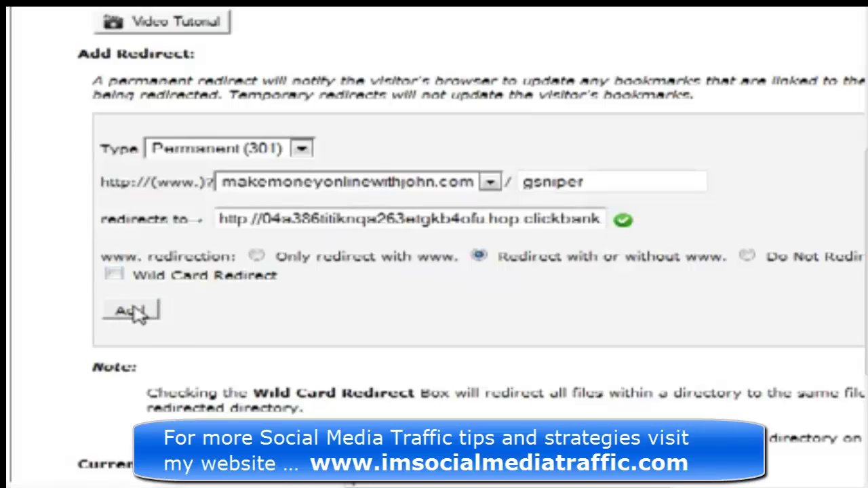
left_click(132, 311)
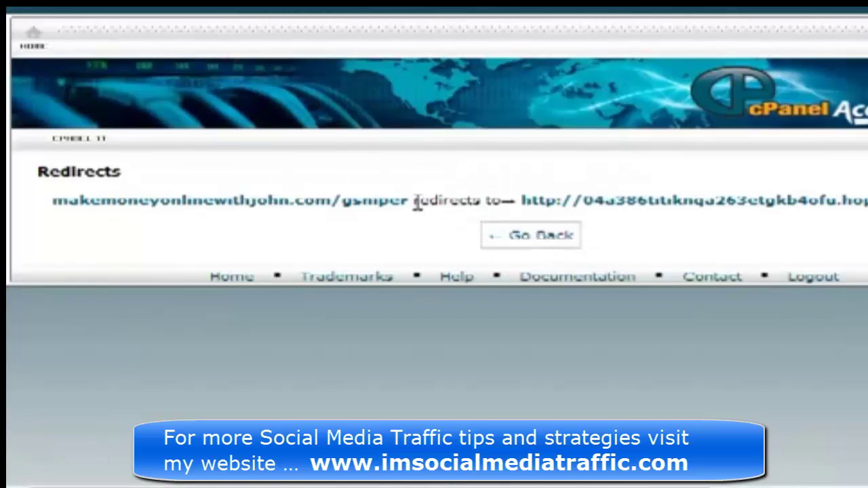
Step: Copy the new redirect's short address ending in /gsniper and load it in a new browser tab
left_click_drag(410, 201, 57, 204)
right_click(313, 194)
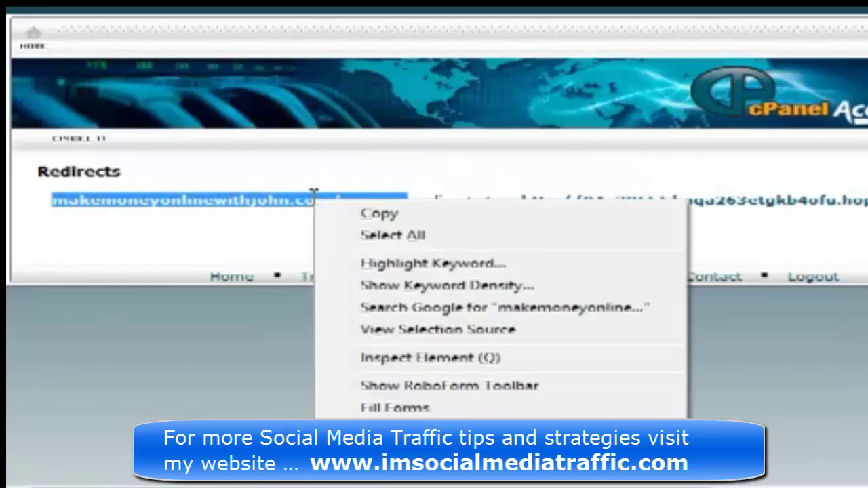
left_click(364, 215)
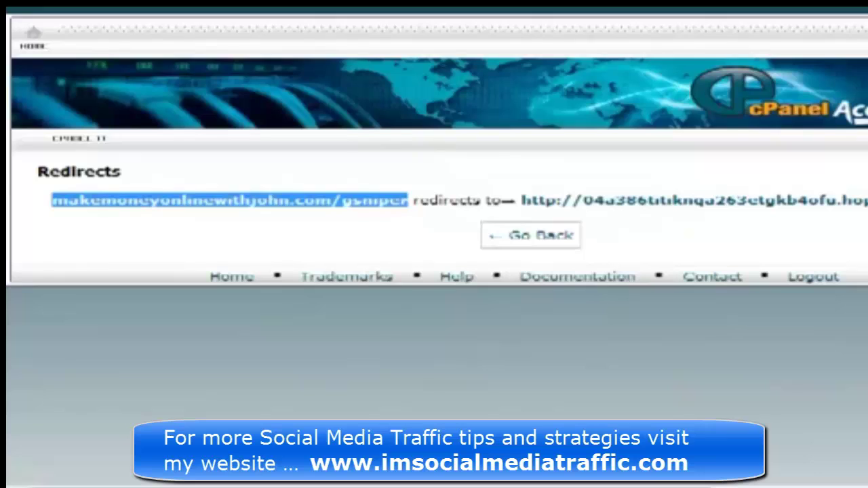
key("ctrl+t")
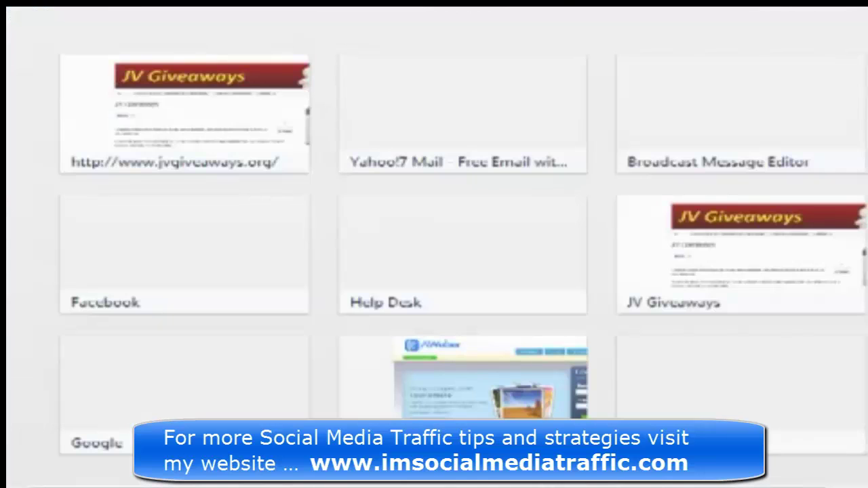
right_click(394, 3)
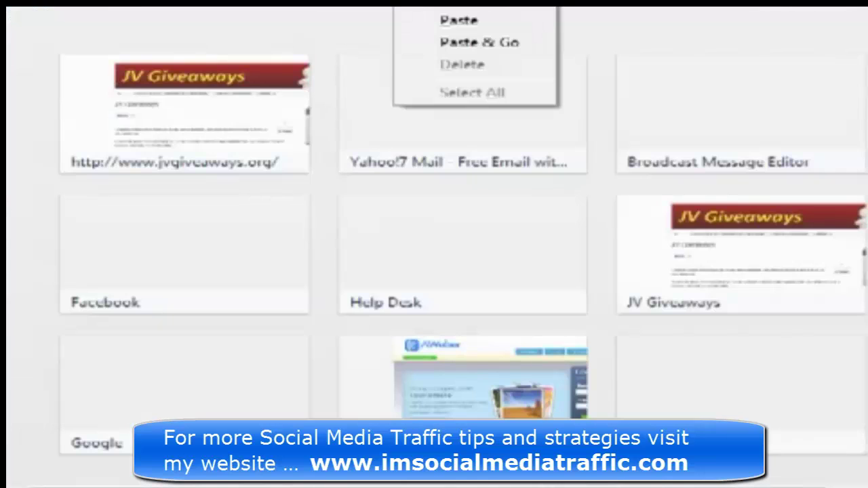
left_click(457, 21)
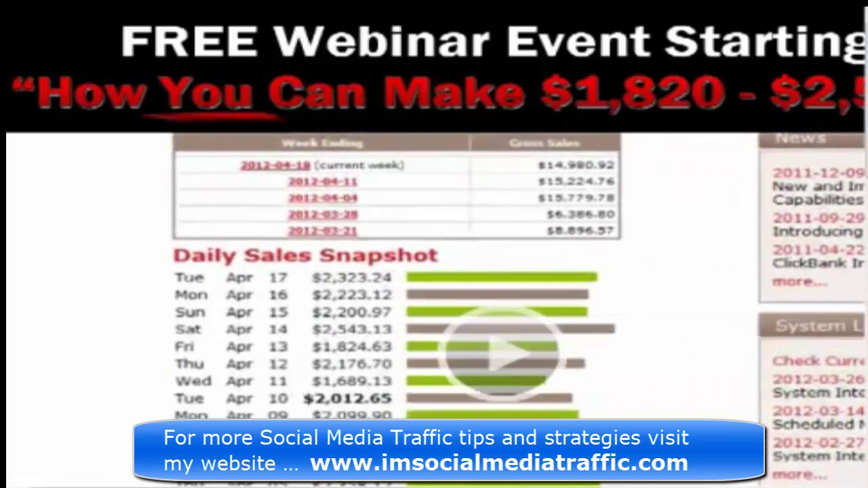
Step: Fill in the e-mail on the product's sales page with the first saved address and proceed to the order form
left_click_drag(867, 101, 867, 309)
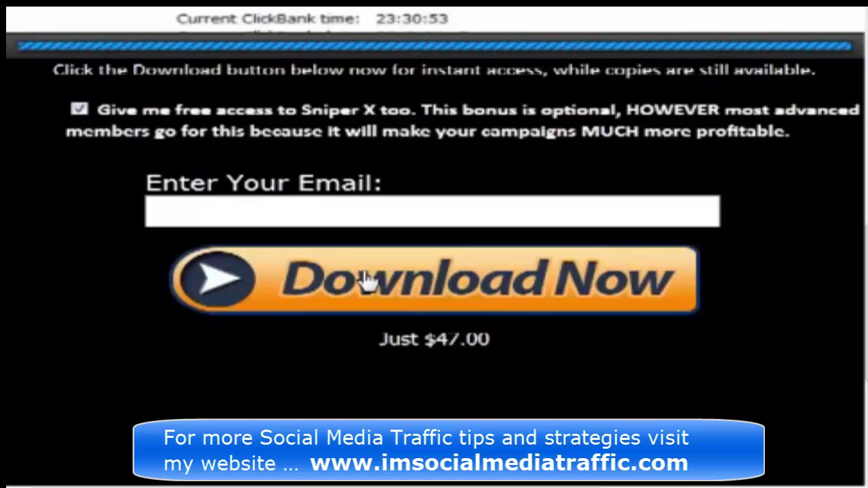
left_click_drag(867, 353, 867, 390)
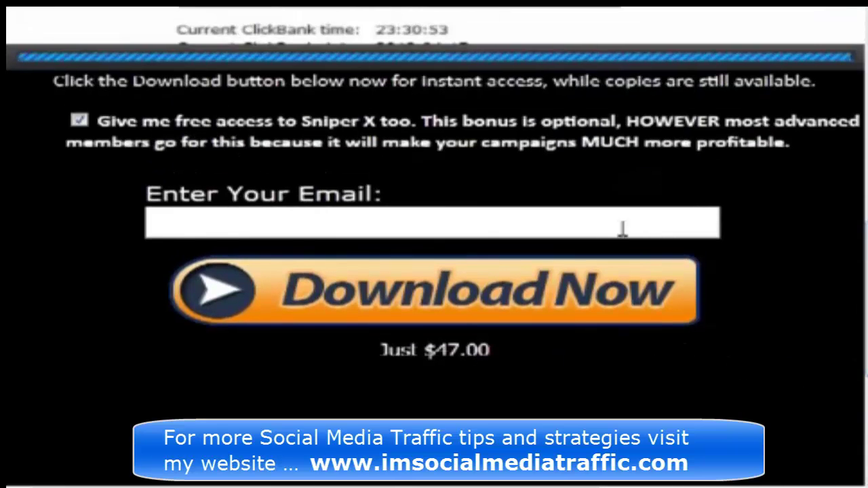
left_click(217, 89)
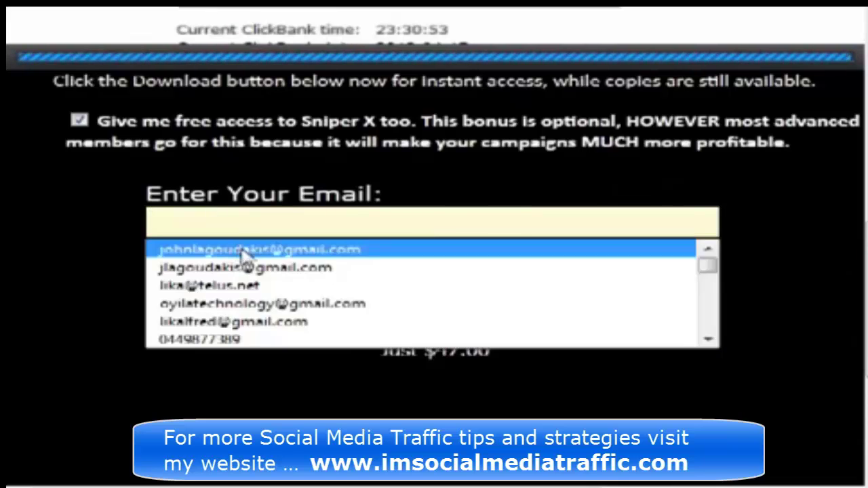
left_click(249, 250)
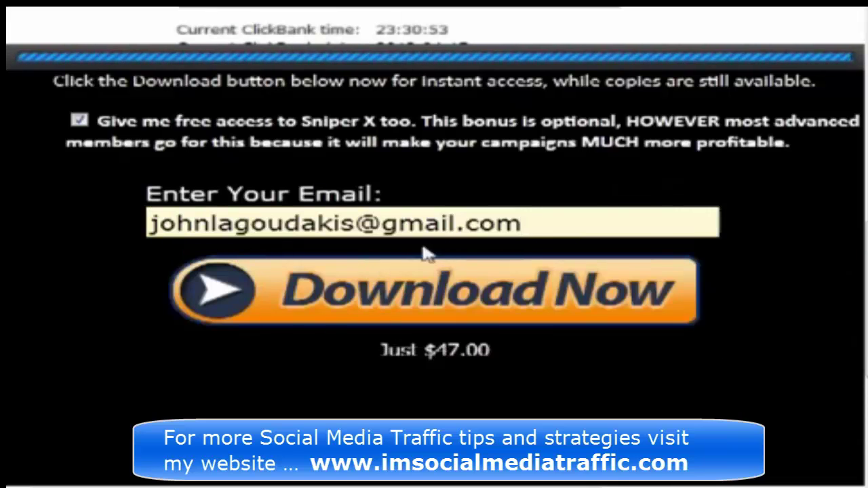
left_click(454, 299)
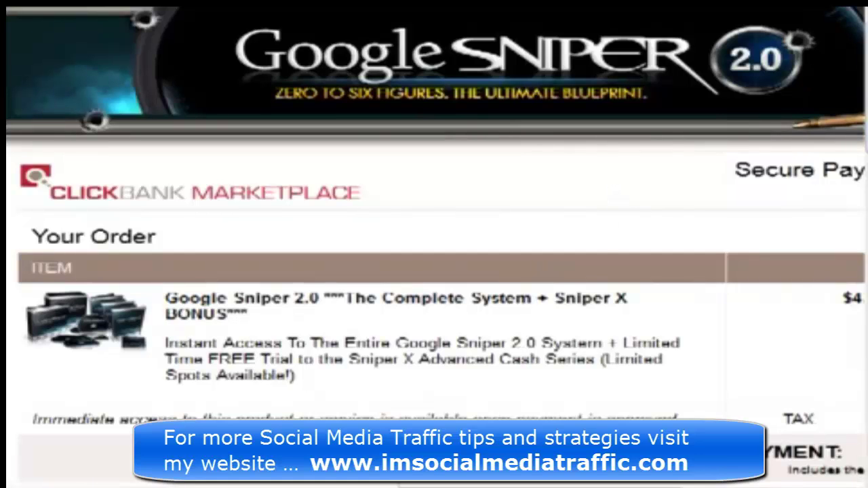
Step: Examine the end of the ClickBank order form for the affiliate credited with the sale
left_click_drag(867, 122, 866, 442)
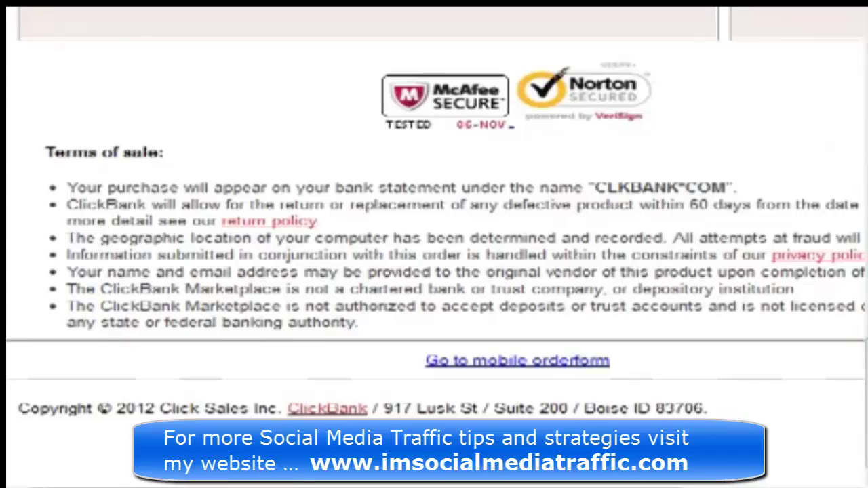
left_click_drag(432, 463, 475, 462)
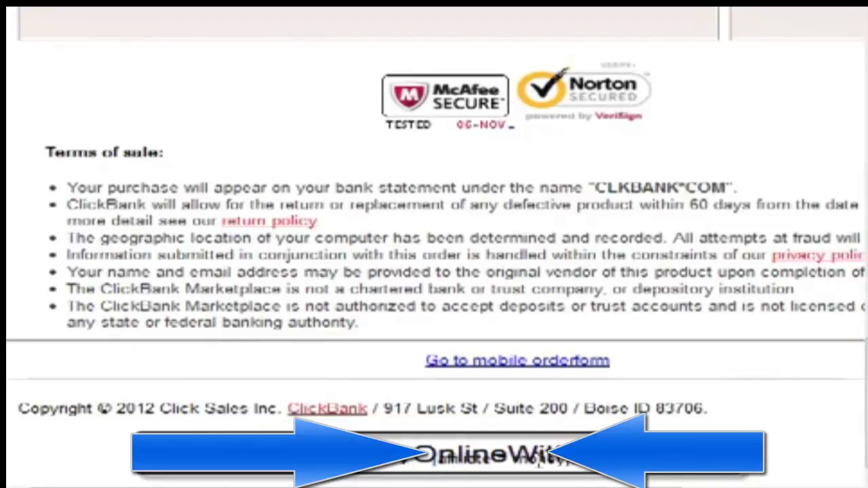